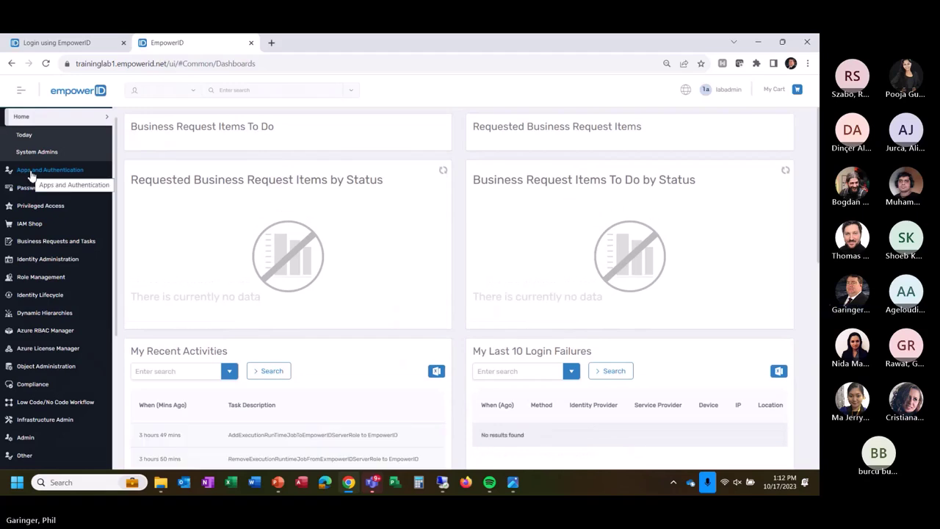
# Open the Applications list under Apps and Authentication and look through the existing applications.
pyautogui.click(34, 176)
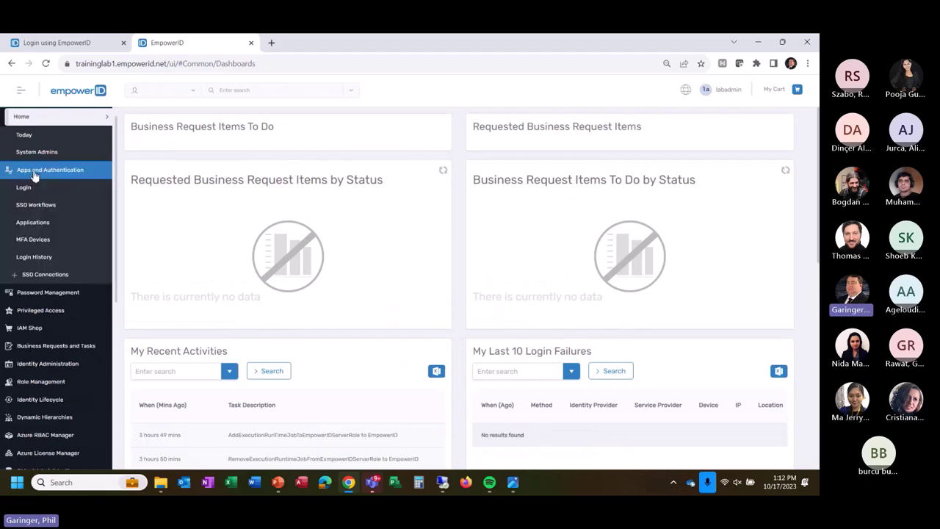
pyautogui.click(35, 227)
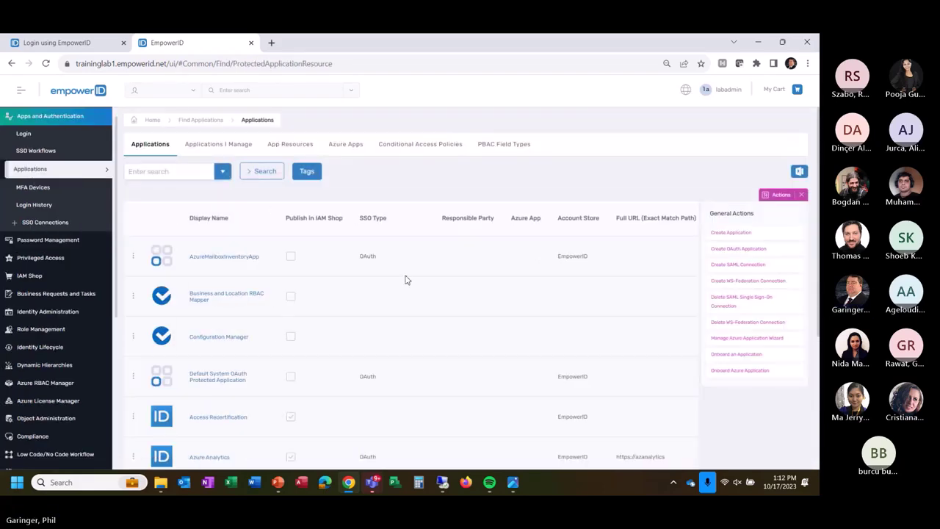
pyautogui.scroll(-3, 410, 273)
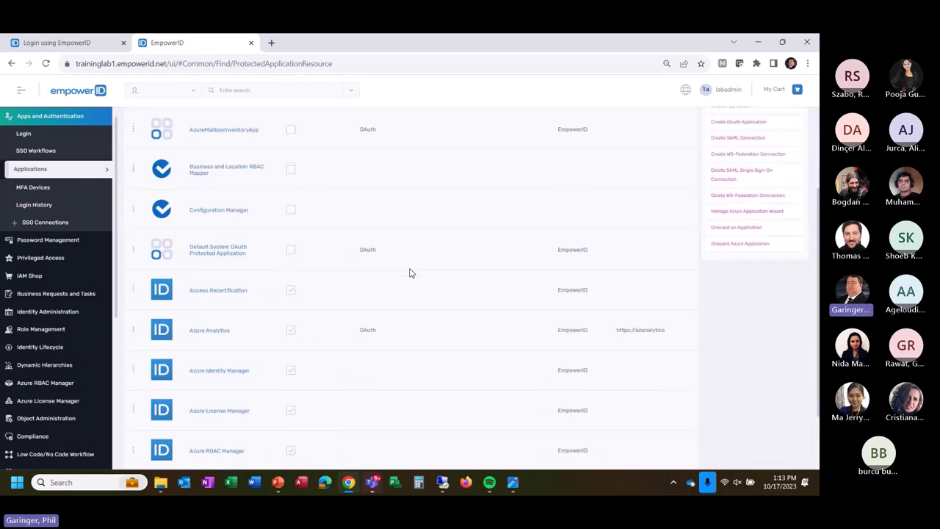
pyautogui.scroll(3, 410, 273)
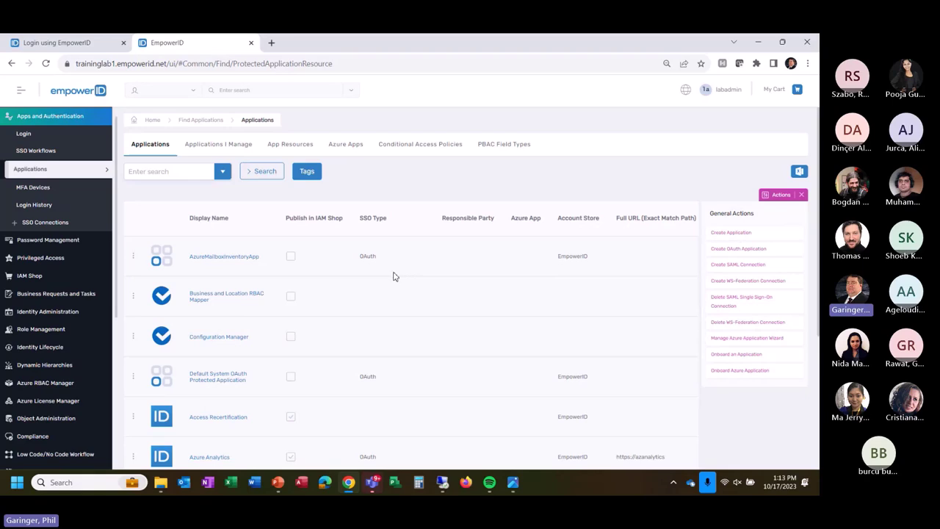
# Enlarge the browser page view to 100% zoom.
pyautogui.click(807, 63)
pyautogui.click(773, 193)
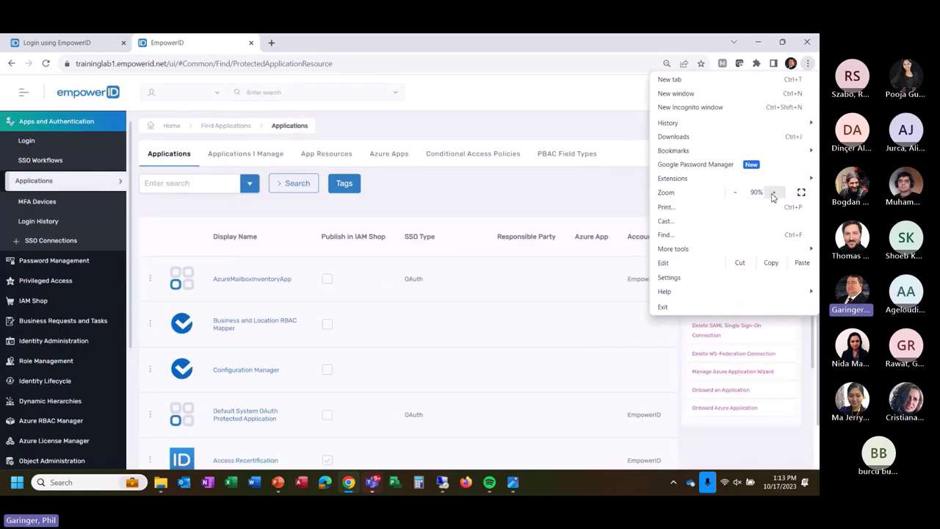
pyautogui.click(774, 192)
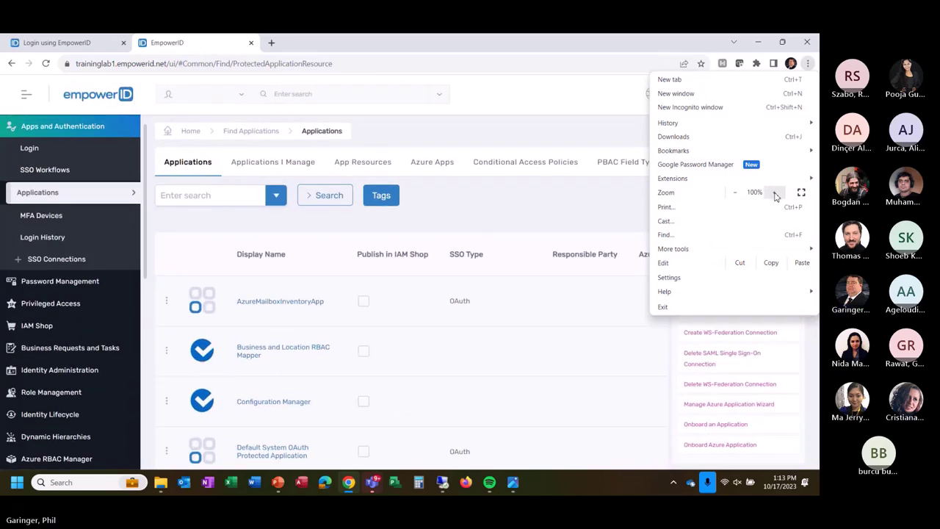
pyautogui.click(775, 193)
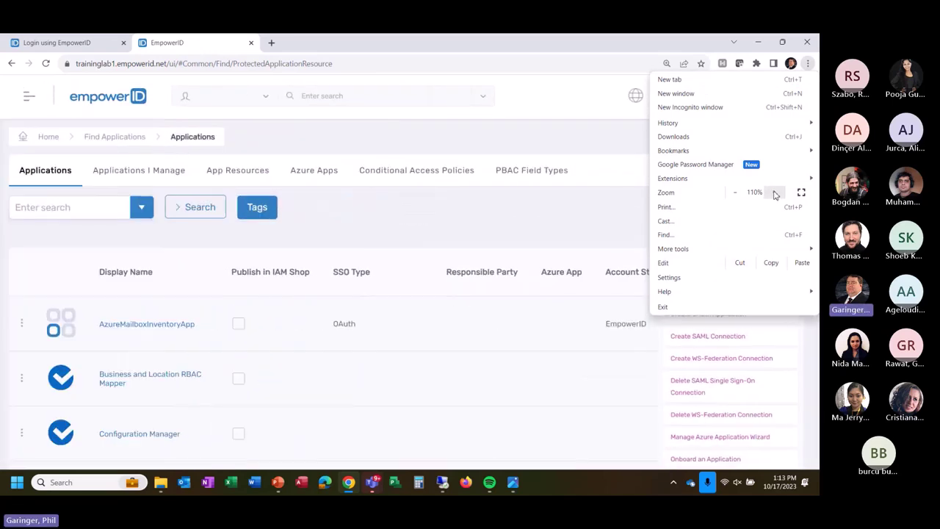
pyautogui.click(736, 193)
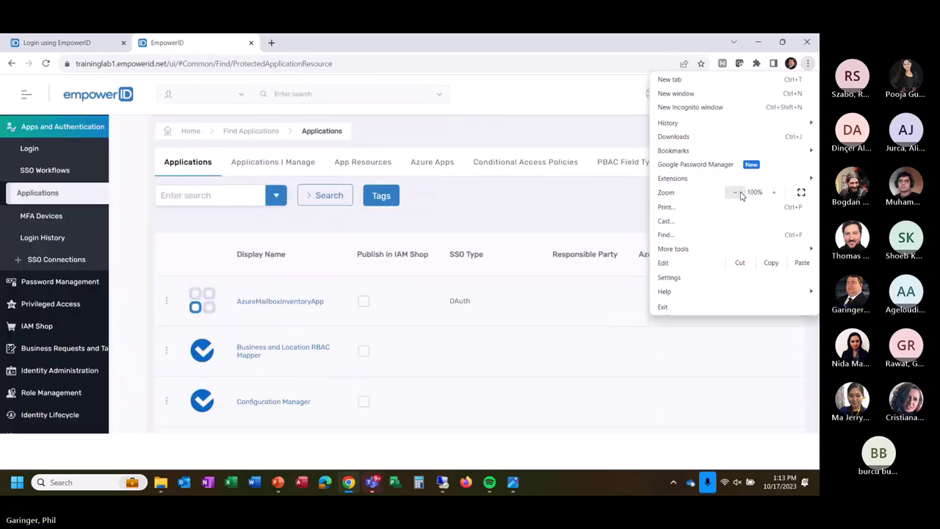
pyautogui.click(554, 57)
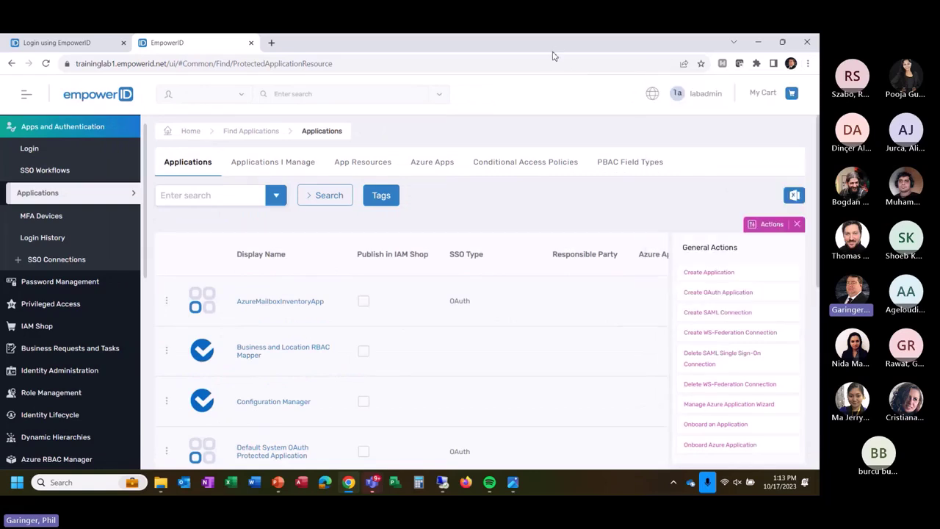
# Start creating a new application and name it "Sales Management System".
pyautogui.click(722, 273)
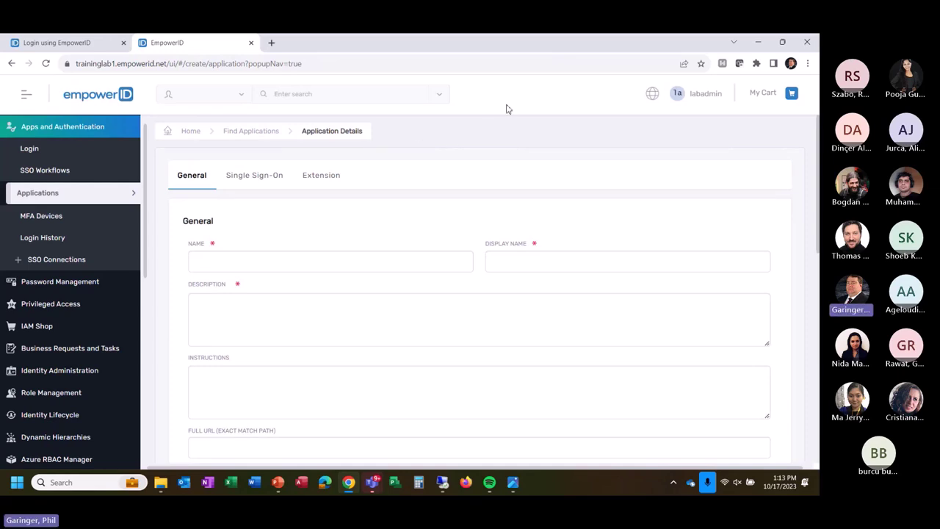
pyautogui.click(334, 266)
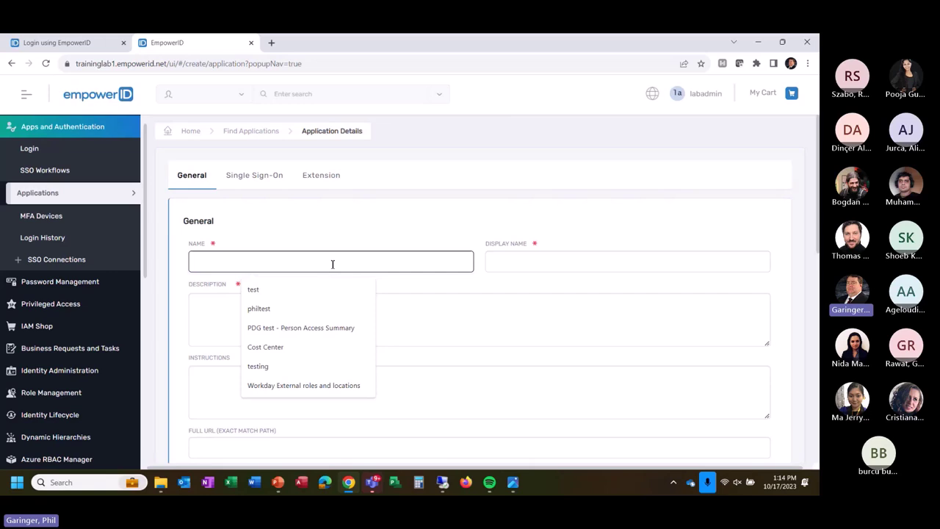
pyautogui.write('Sales Mana')
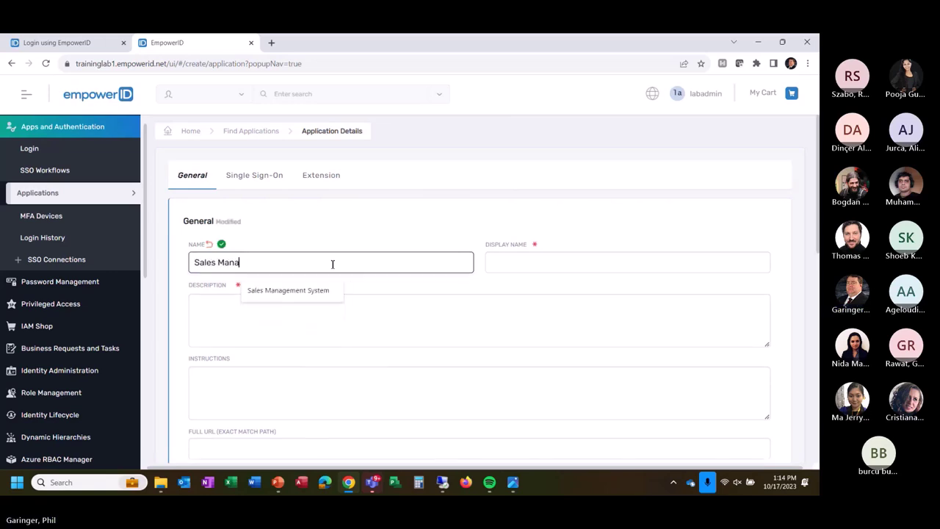
pyautogui.write('gement System')
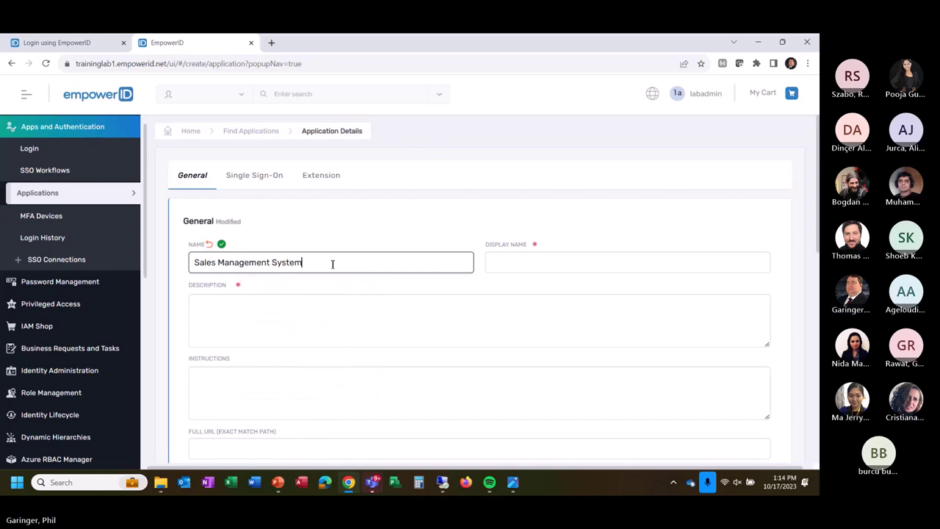
# Set the new application's display name to "Sales Management system".
pyautogui.click(552, 264)
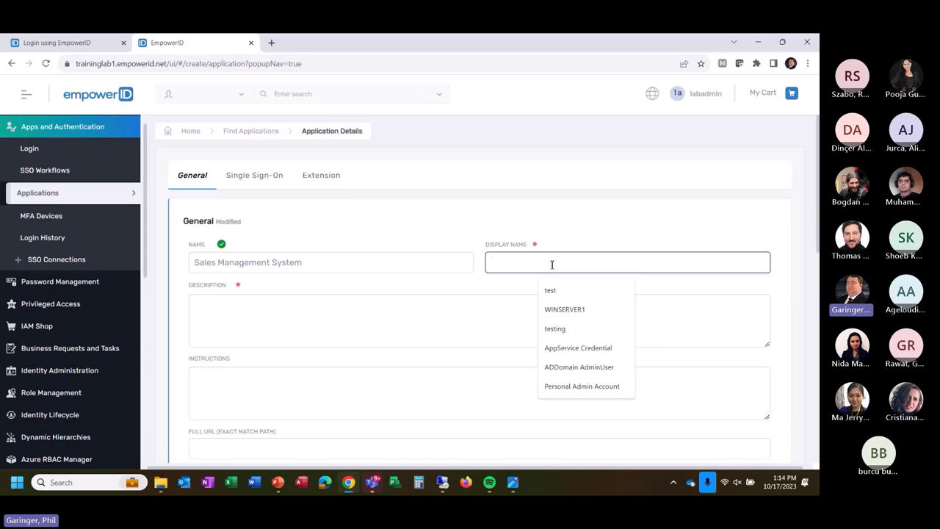
pyautogui.write('Aa')
pyautogui.press('BackSpace')
pyautogui.press('BackSpace')
pyautogui.write('Sales ')
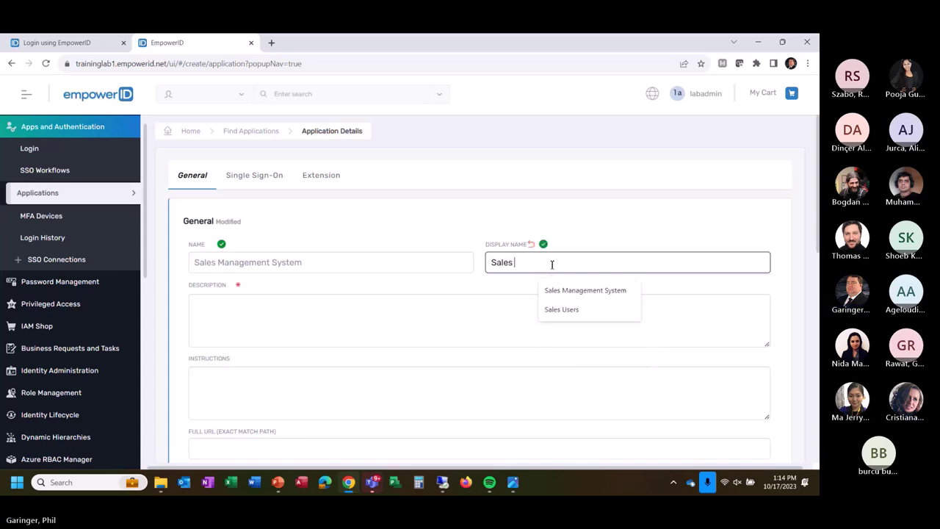
pyautogui.write('Management system')
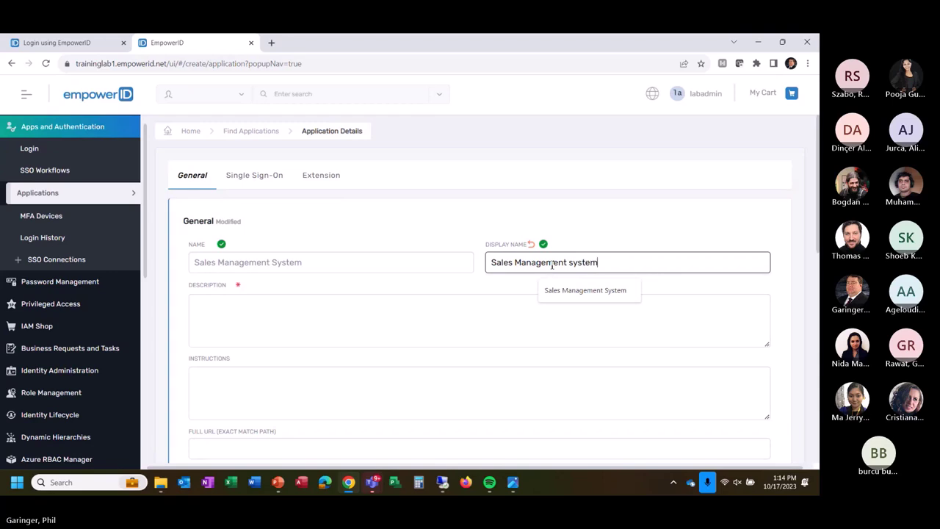
# Copy the application name "Sales Management System" into the description.
pyautogui.click(428, 262)
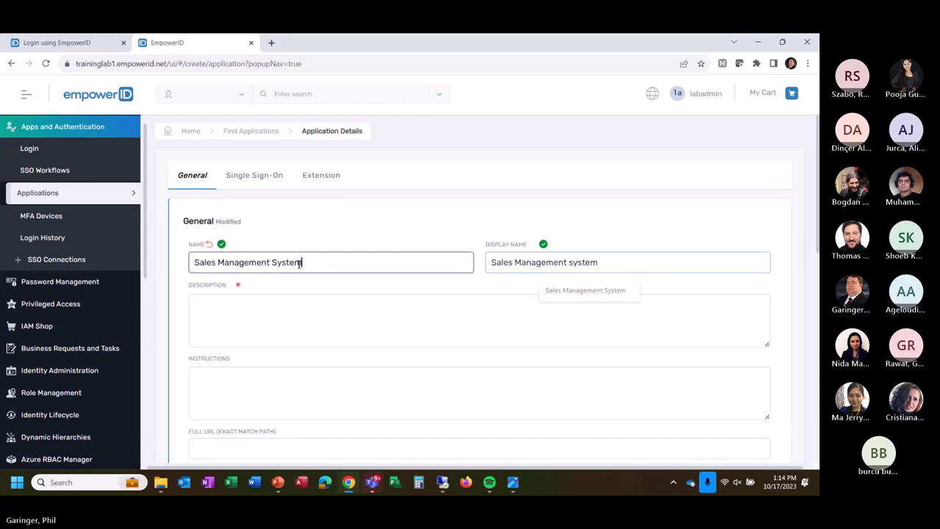
pyautogui.moveTo(304, 262); pyautogui.dragTo(135, 266)
pyautogui.hotkey('ctrl', 'c')
pyautogui.click(224, 309)
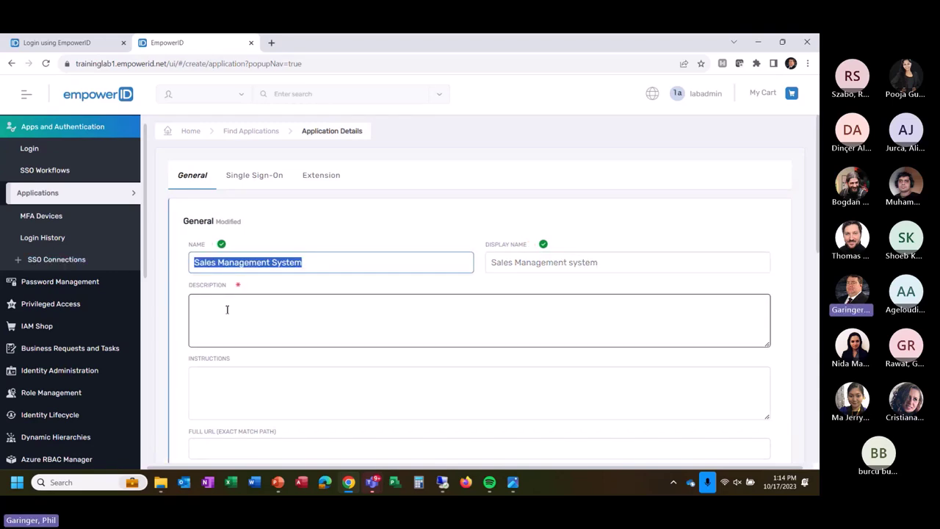
pyautogui.hotkey('ctrl', 'v')
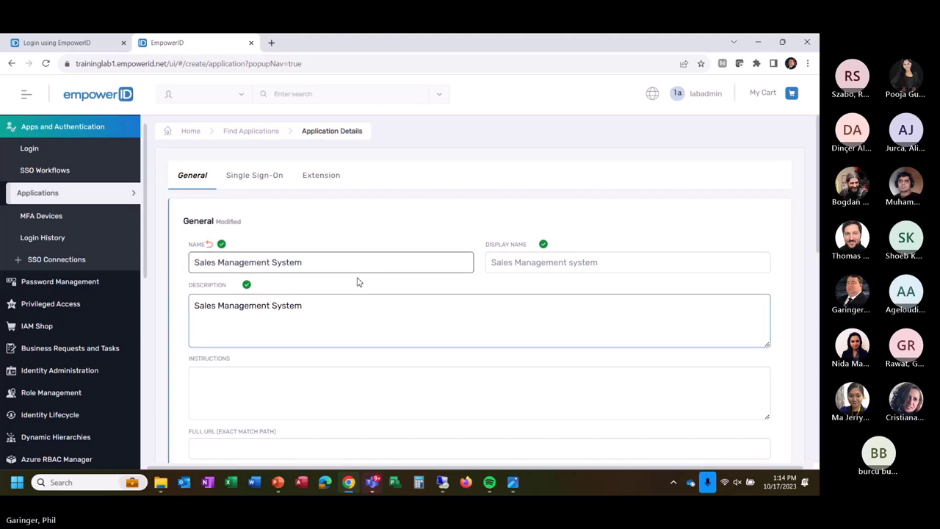
pyautogui.click(347, 281)
# Check the choices for an existing account store, and enable Create a Tracking Only Account Store instead.
pyautogui.scroll(-2, 347, 285)
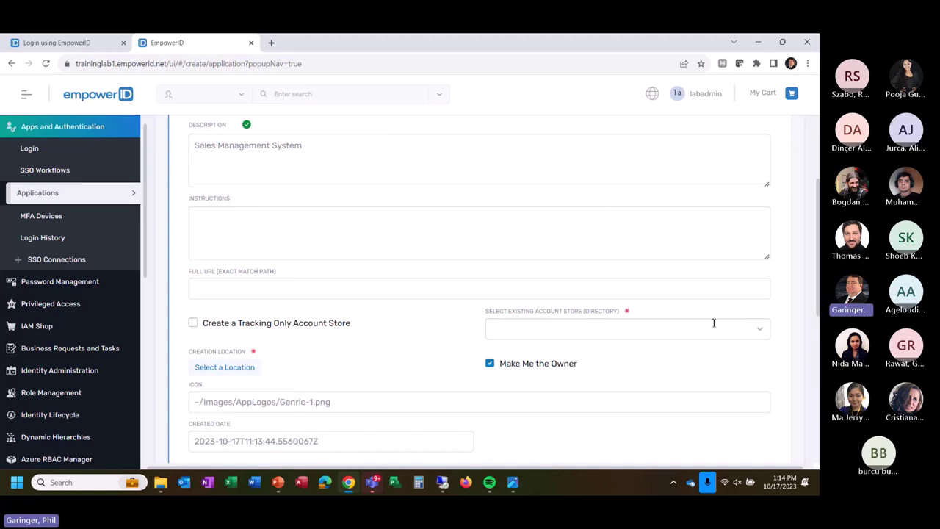
pyautogui.click(760, 334)
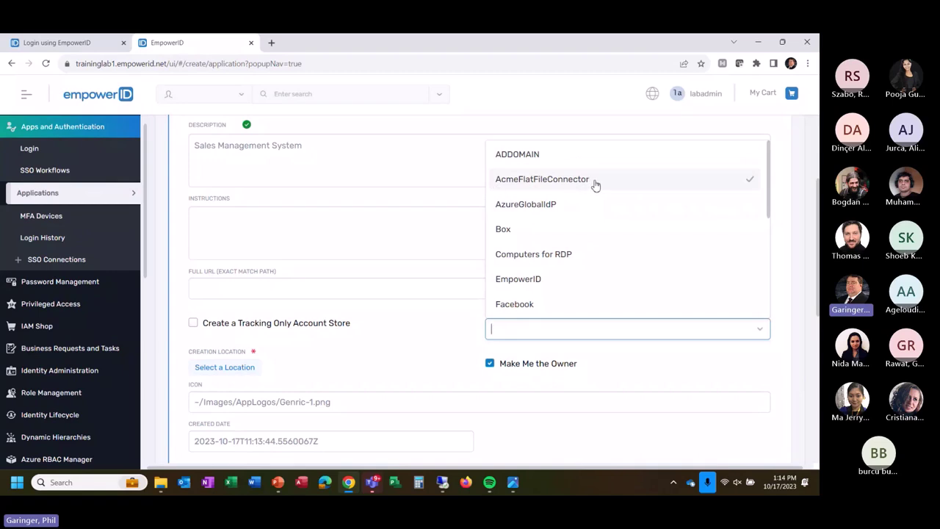
pyautogui.click(437, 322)
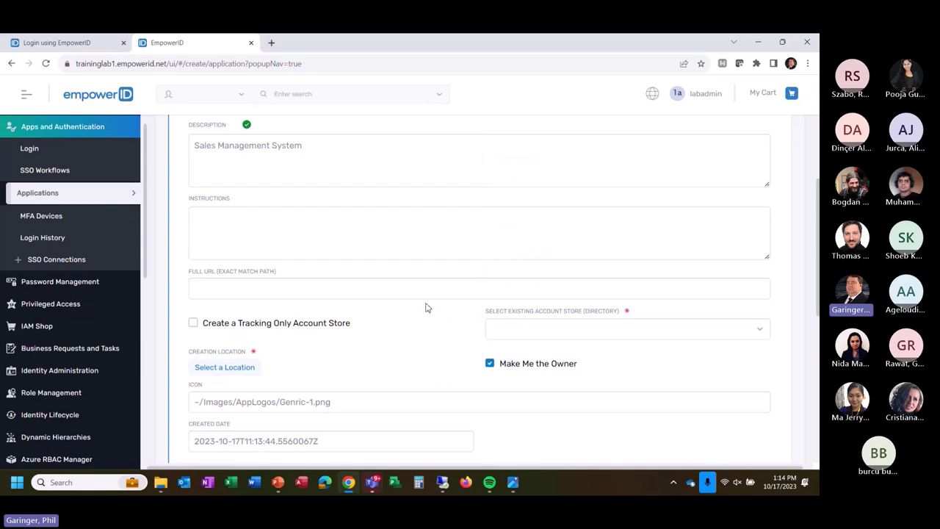
pyautogui.click(435, 292)
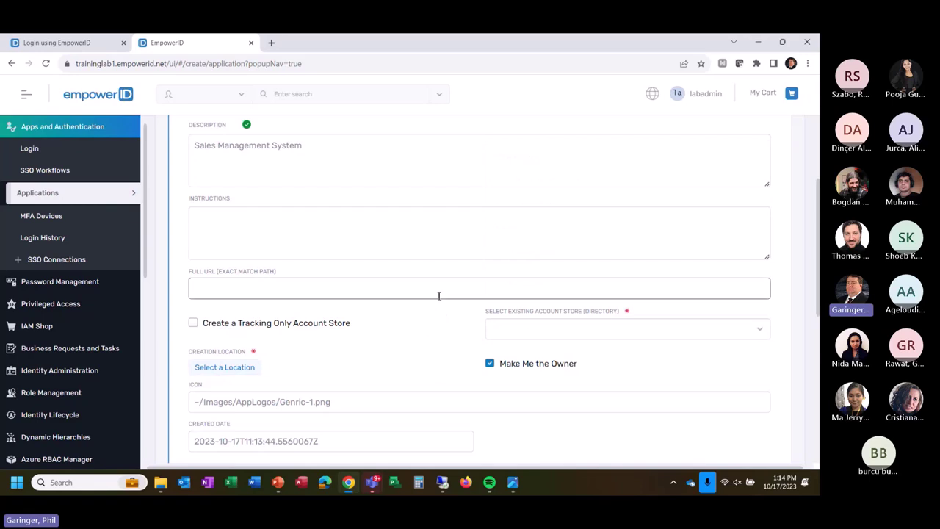
pyautogui.click(194, 324)
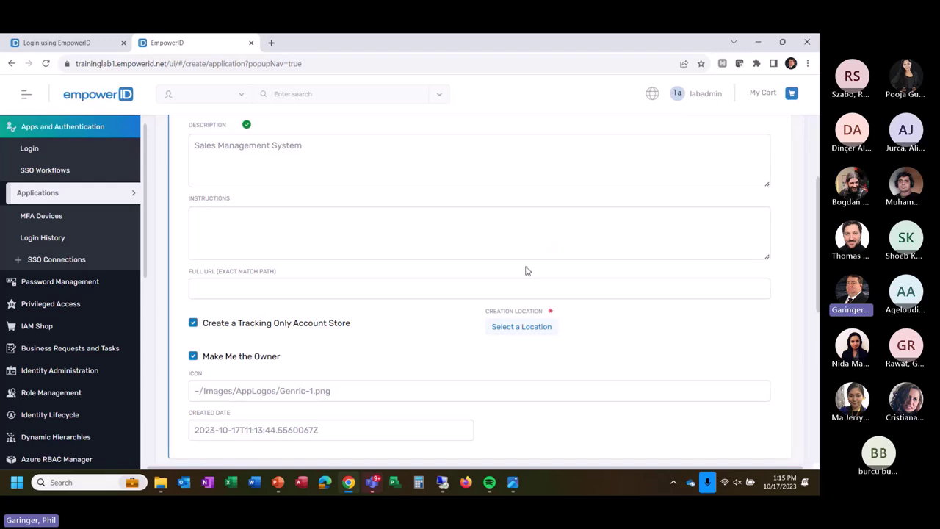
# Choose EmpowerID Applications from the location tree as the application's creation location and save the selection.
pyautogui.click(528, 332)
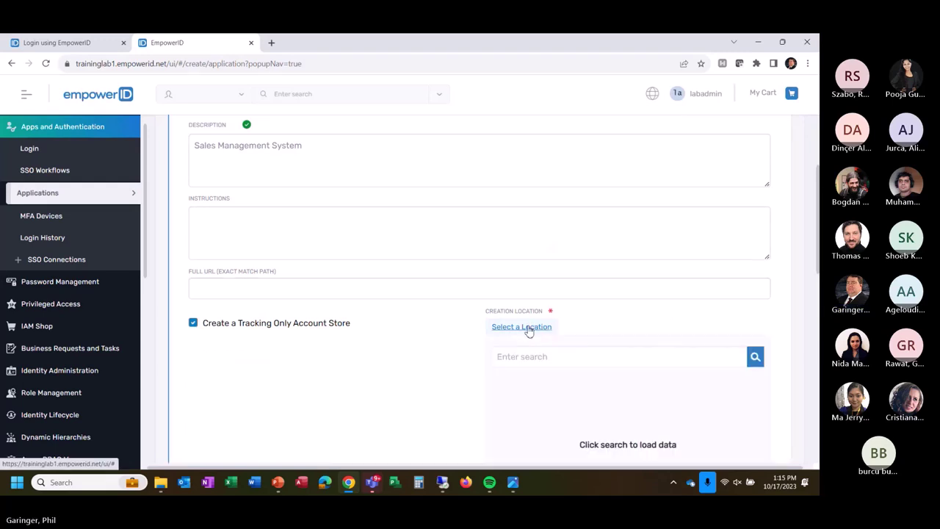
pyautogui.click(755, 357)
pyautogui.scroll(-2, 645, 360)
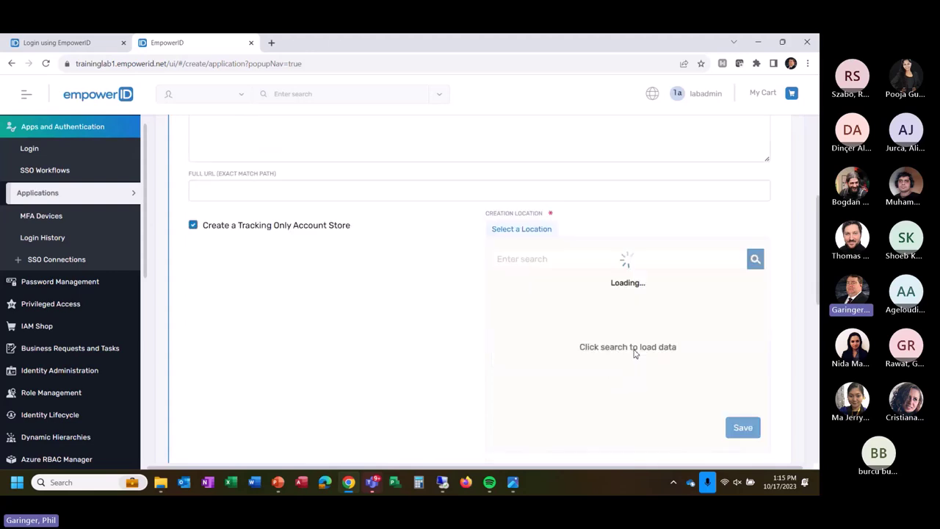
pyautogui.scroll(-1, 594, 315)
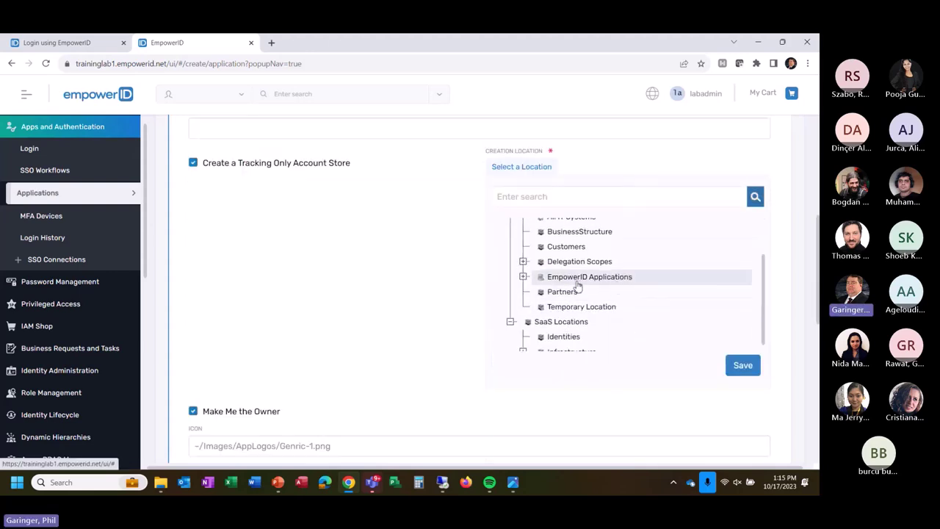
pyautogui.click(523, 277)
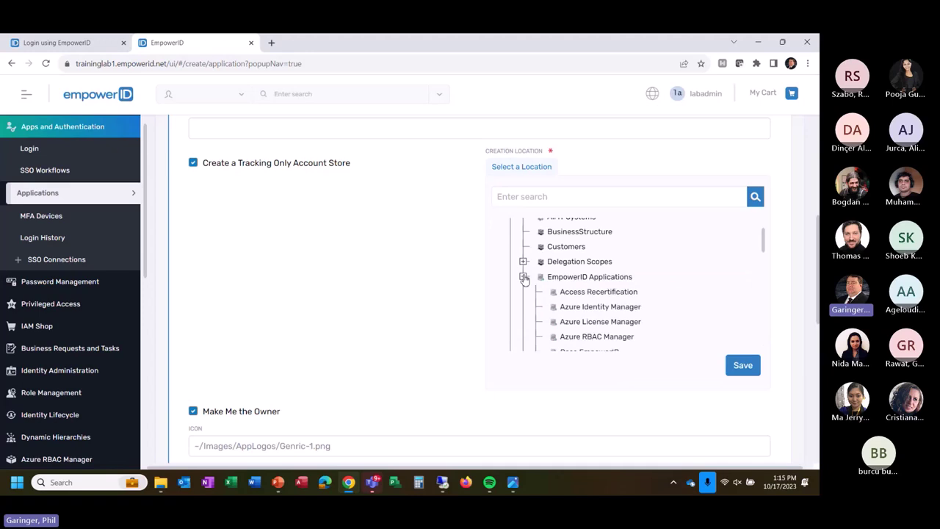
pyautogui.click(523, 277)
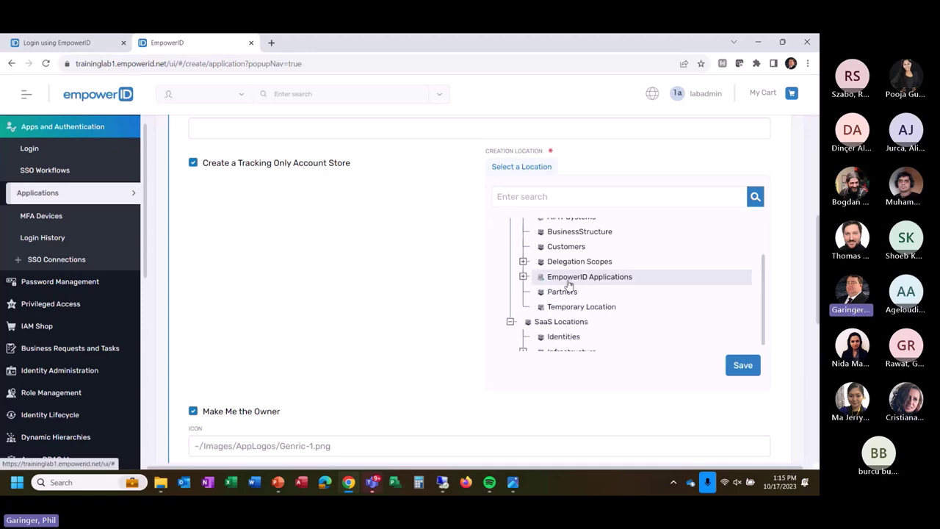
pyautogui.click(573, 284)
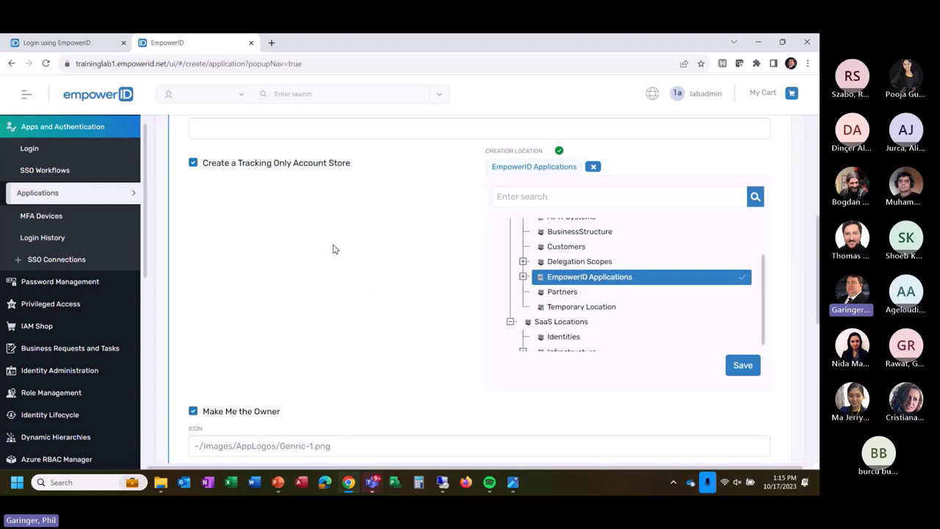
pyautogui.click(741, 371)
pyautogui.click(743, 367)
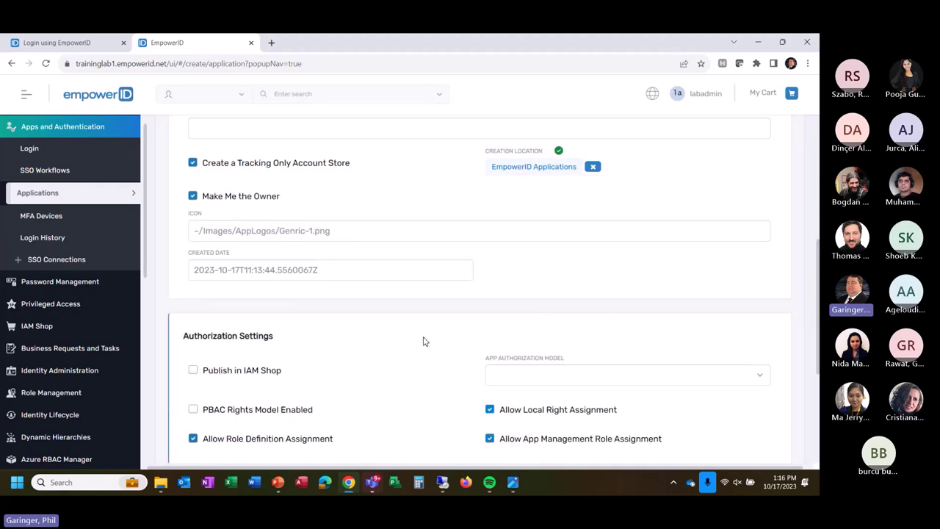
# Review the authorization settings and enable Publish in IAM Shop for the application.
pyautogui.scroll(-1, 422, 339)
pyautogui.scroll(-2, 422, 339)
pyautogui.scroll(2, 420, 323)
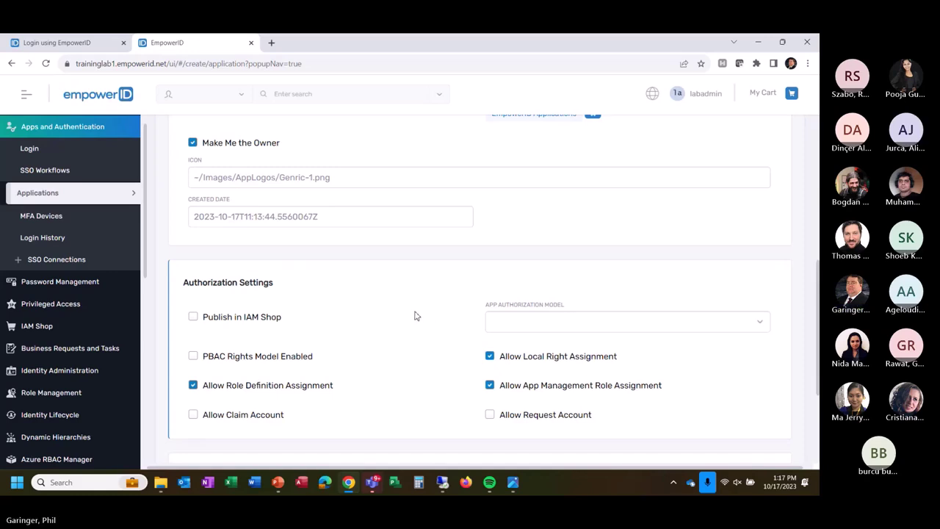
pyautogui.scroll(-2, 408, 294)
pyautogui.click(193, 211)
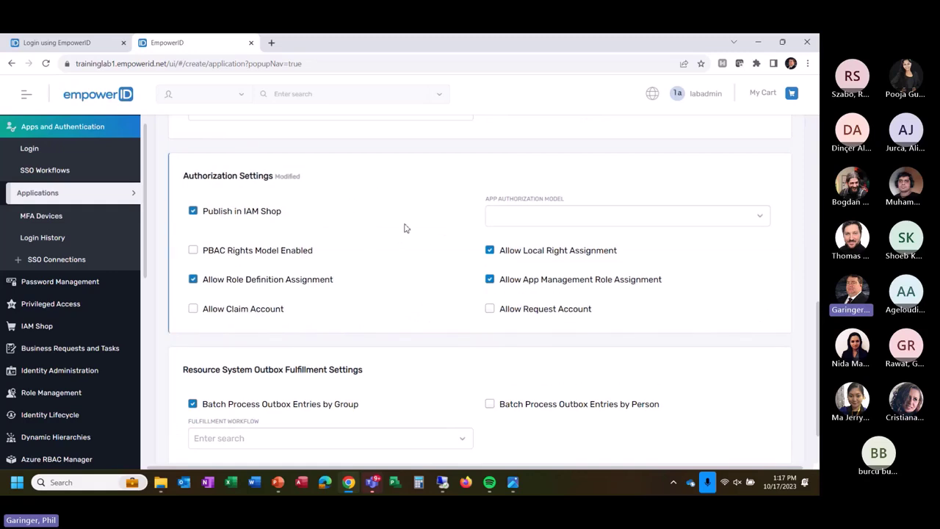
# Set the application's App Authorization Model to "Not PBAC and not Azure".
pyautogui.click(495, 216)
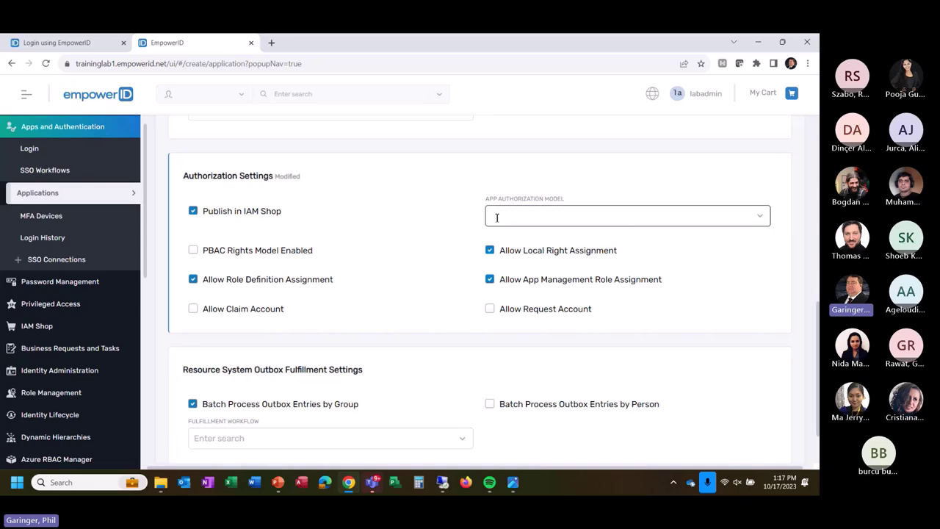
pyautogui.click(761, 220)
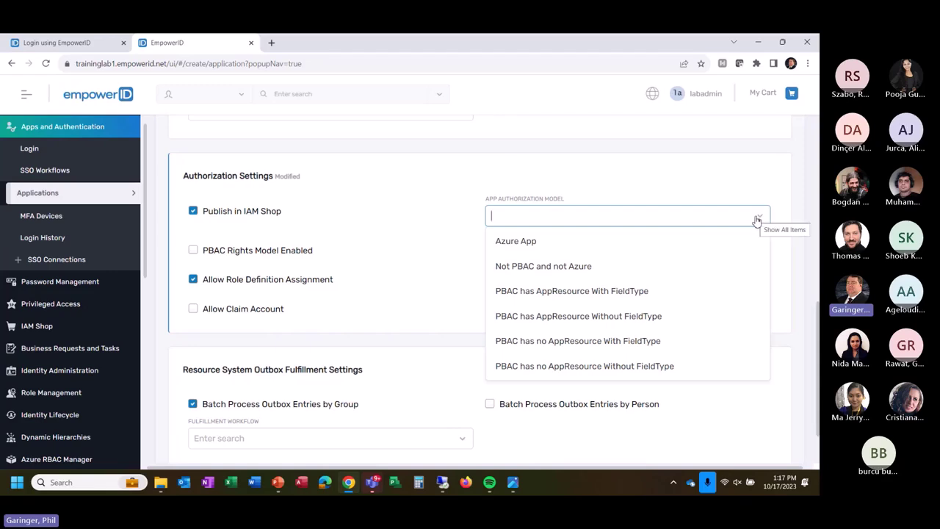
pyautogui.click(530, 267)
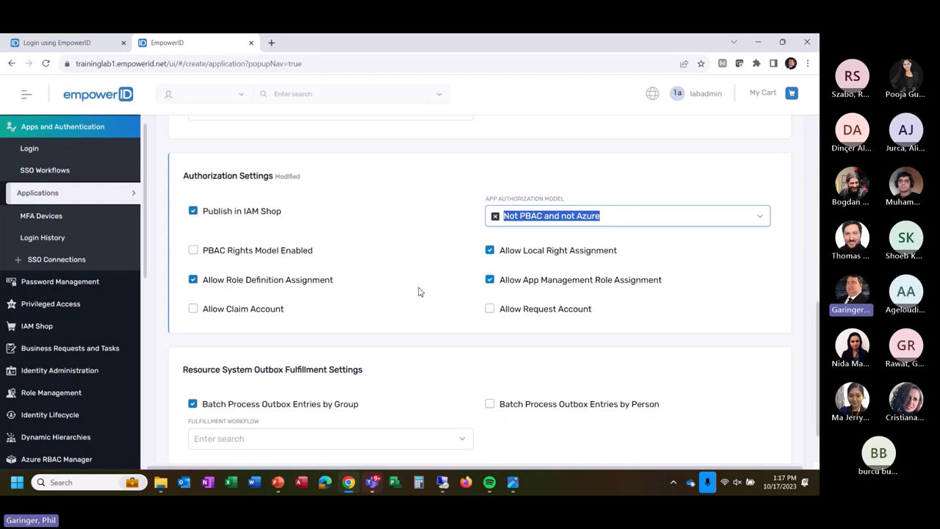
# Add the new Sales Management System application request to the cart and submit the cart without a justification.
pyautogui.scroll(-1, 422, 290)
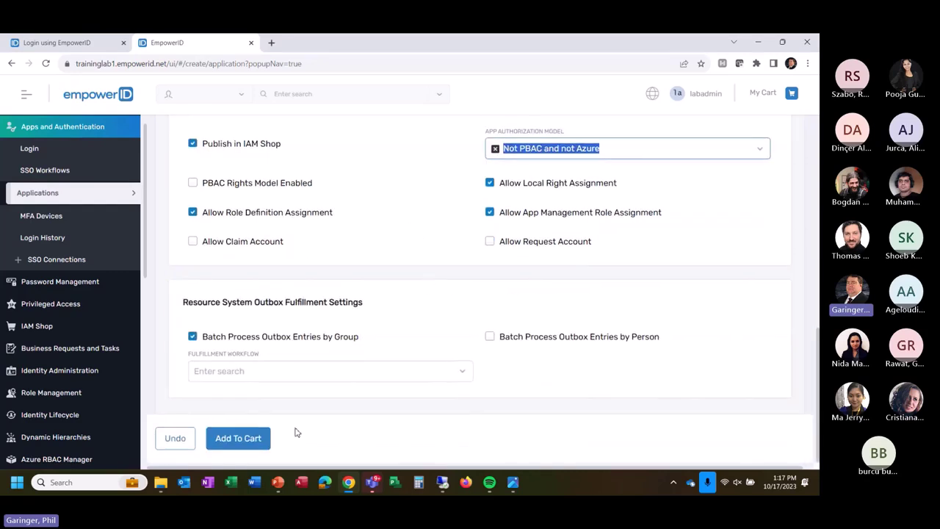
pyautogui.click(236, 439)
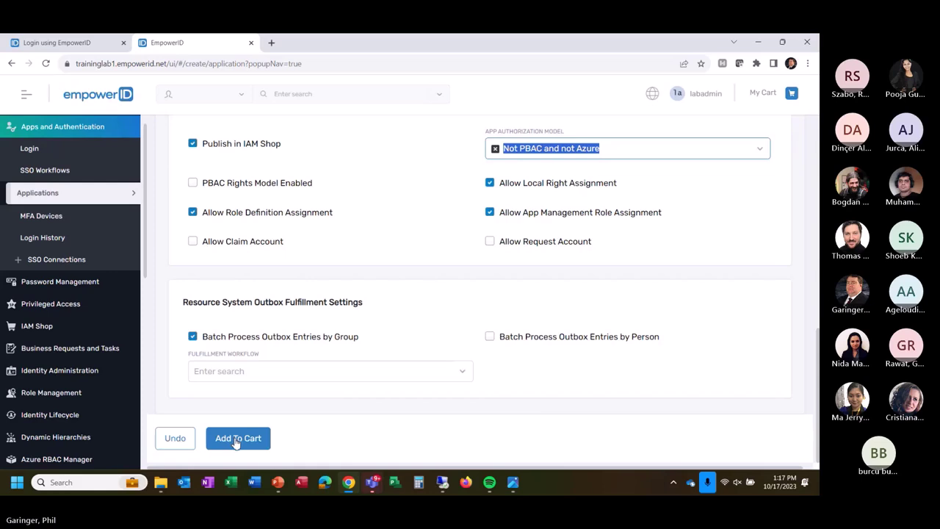
pyautogui.click(761, 96)
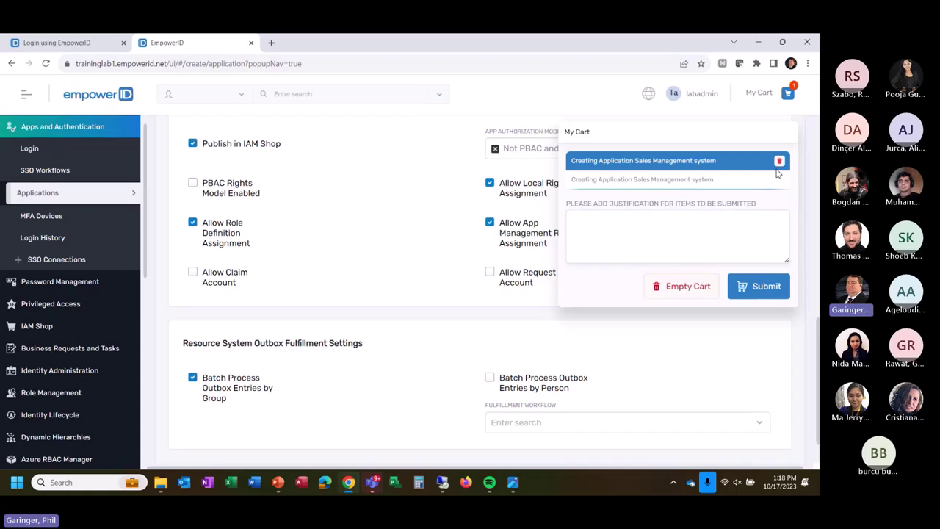
pyautogui.click(753, 288)
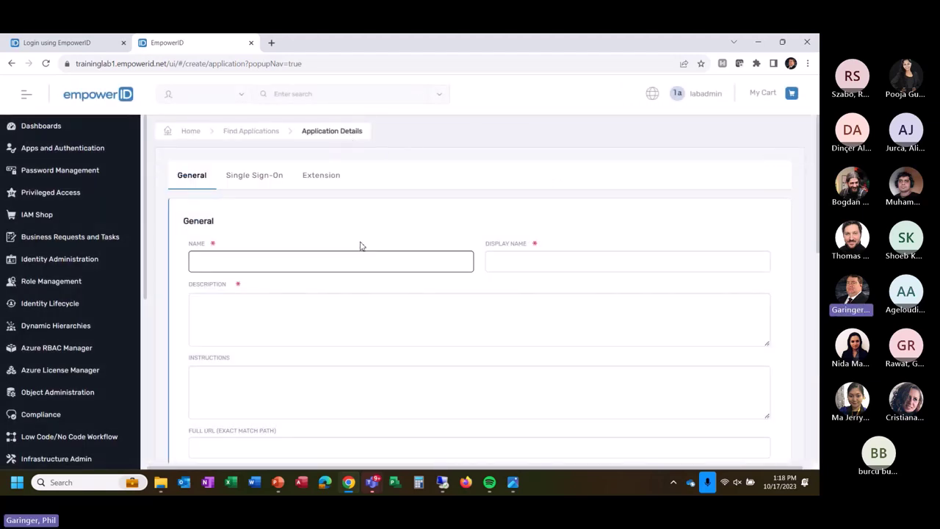
# Return to the applications list, and go to Account Stores and Systems in the Applications and Directories administration area.
pyautogui.click(264, 137)
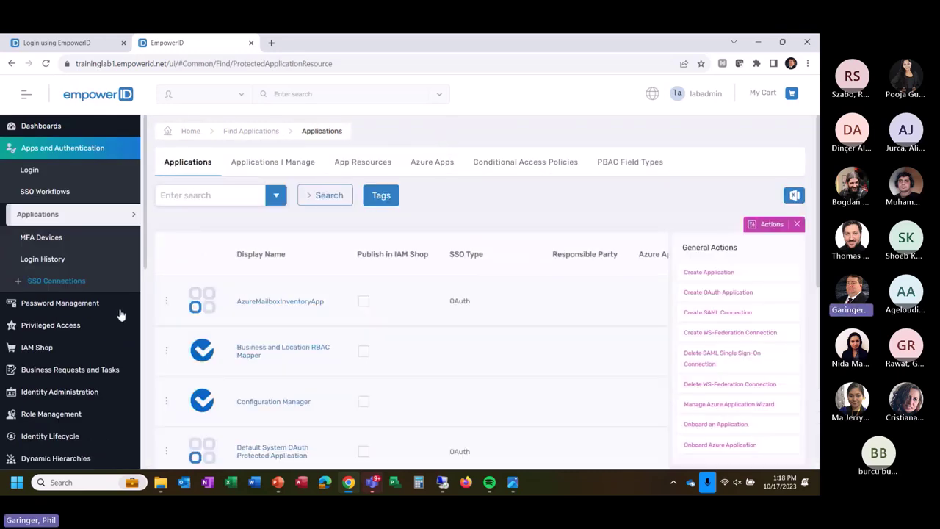
pyautogui.scroll(-8, 44, 250)
pyautogui.click(41, 246)
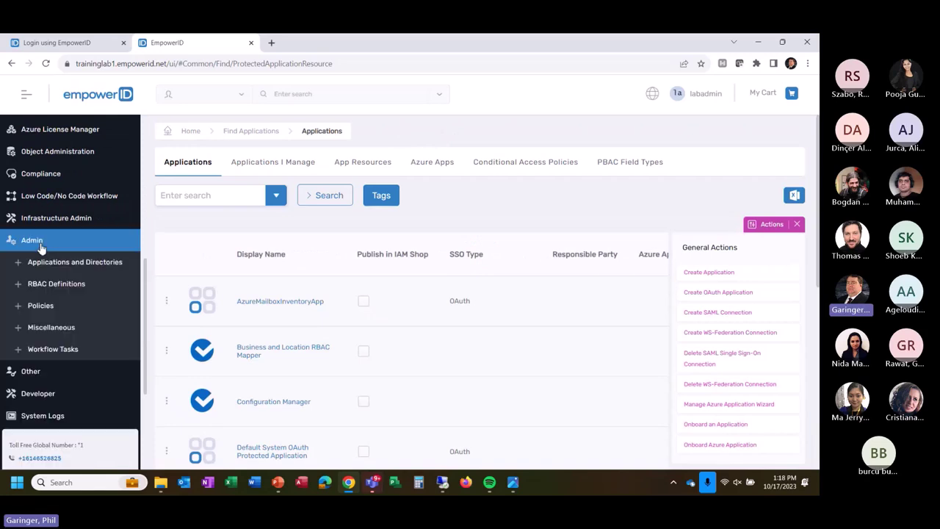
pyautogui.click(76, 263)
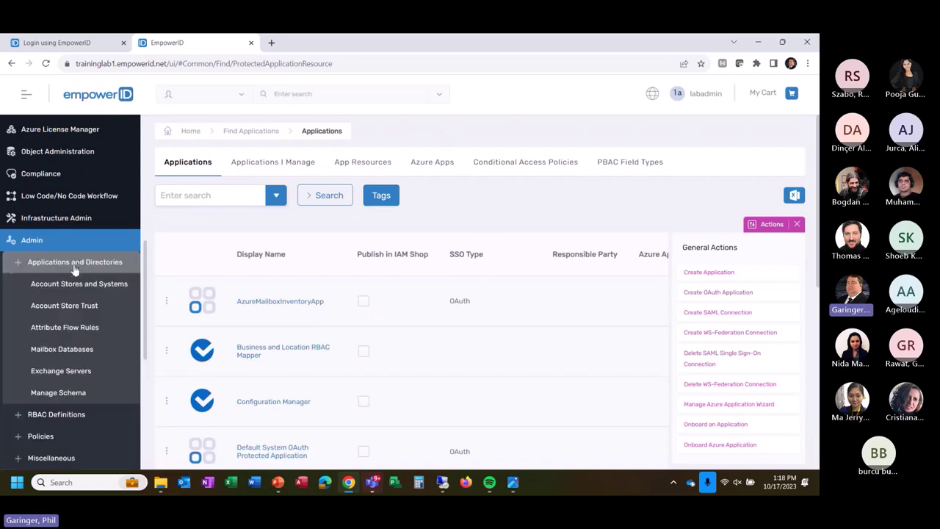
pyautogui.click(65, 288)
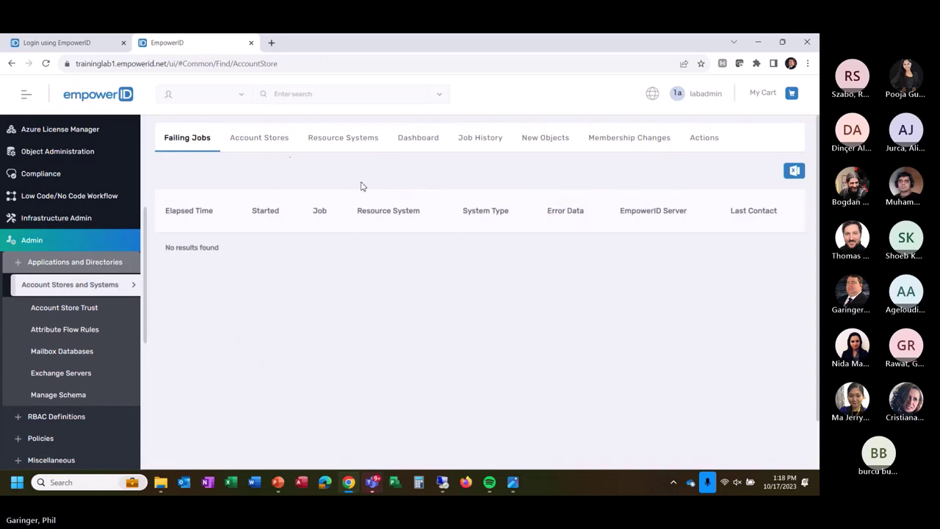
# List all account stores and look through them for the Sales Management System tracking-only store and its neighbouring entries.
pyautogui.click(269, 141)
pyautogui.click(323, 171)
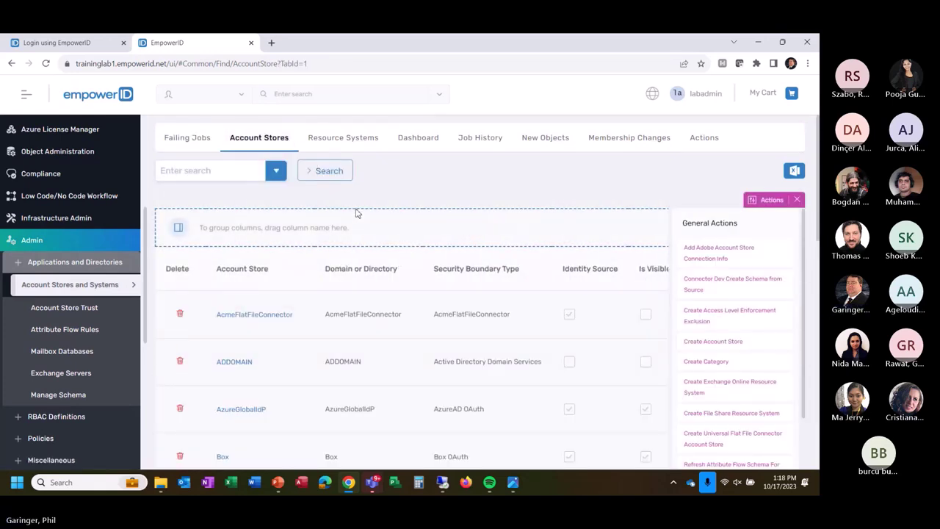
pyautogui.scroll(-3, 360, 212)
pyautogui.scroll(-12, 363, 209)
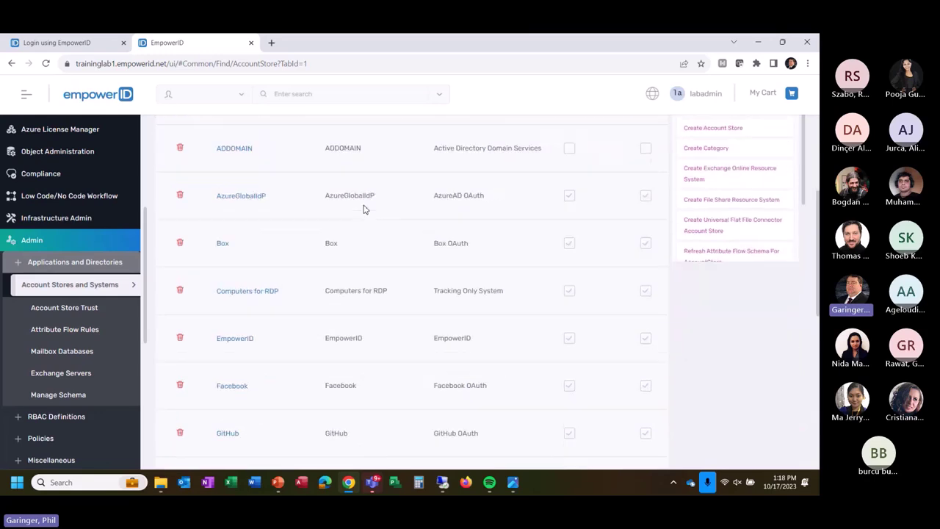
pyautogui.scroll(-3, 363, 209)
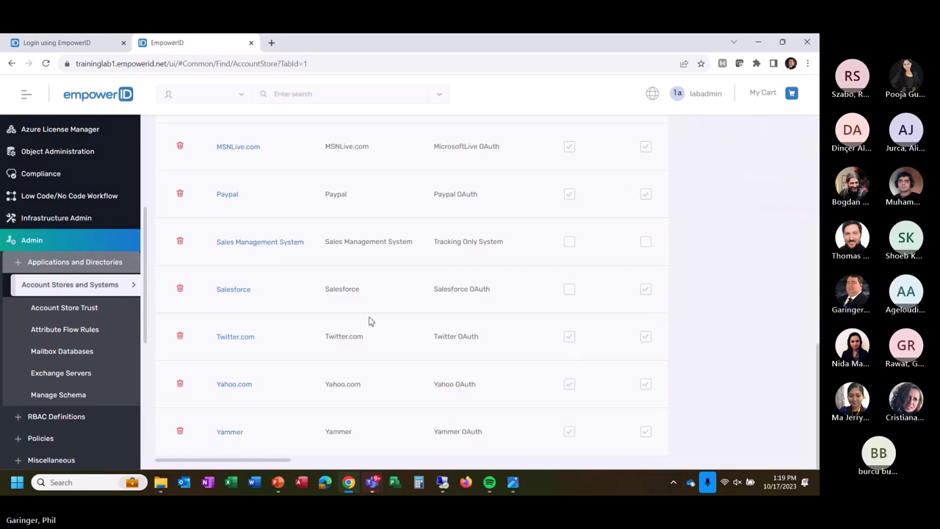
pyautogui.scroll(1, 370, 320)
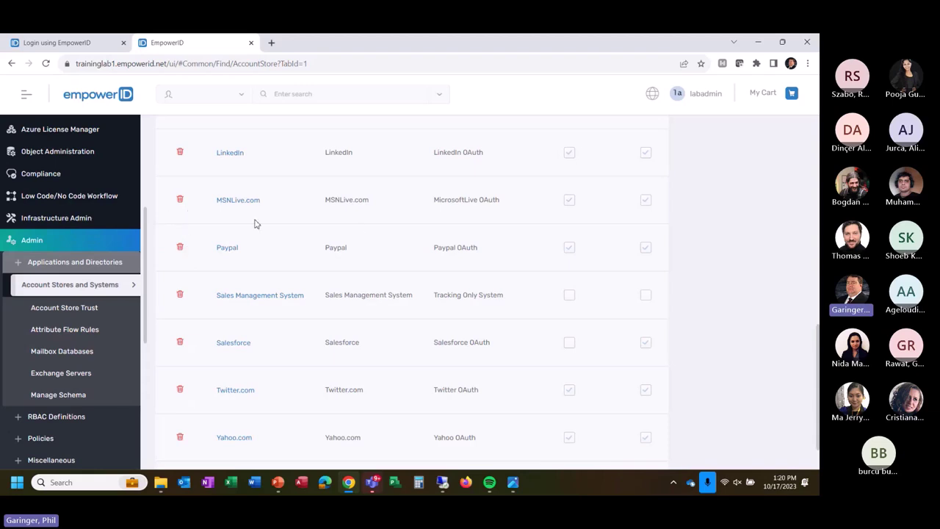
pyautogui.scroll(2, 349, 239)
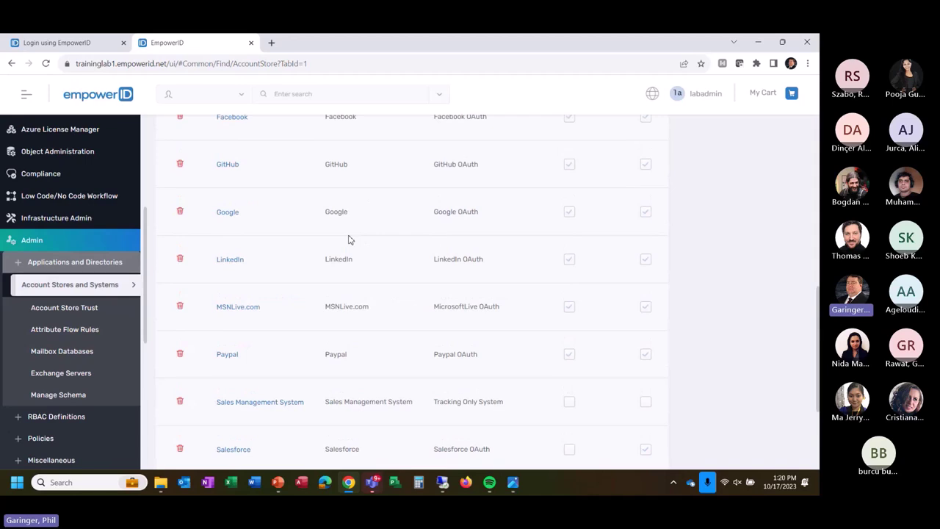
pyautogui.scroll(8, 348, 239)
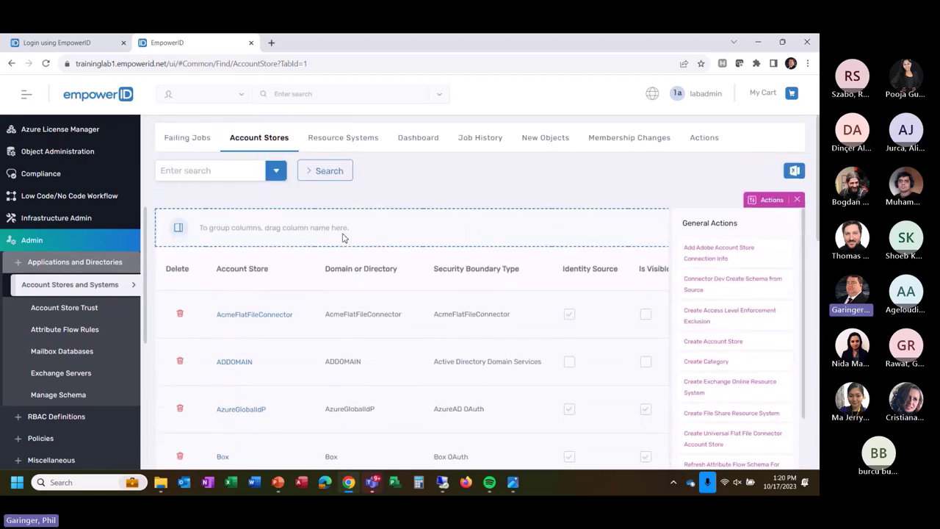